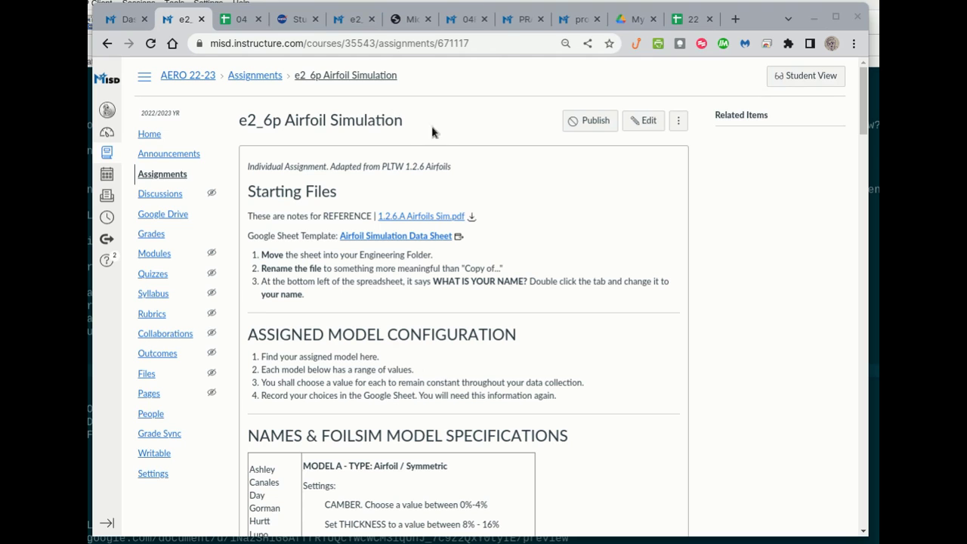
# - Look over the airfoil data sheet, and in FoilSim sweep the airfoil's angle to -1.4 degrees and back up to 20 degrees
pyautogui.click(243, 22)
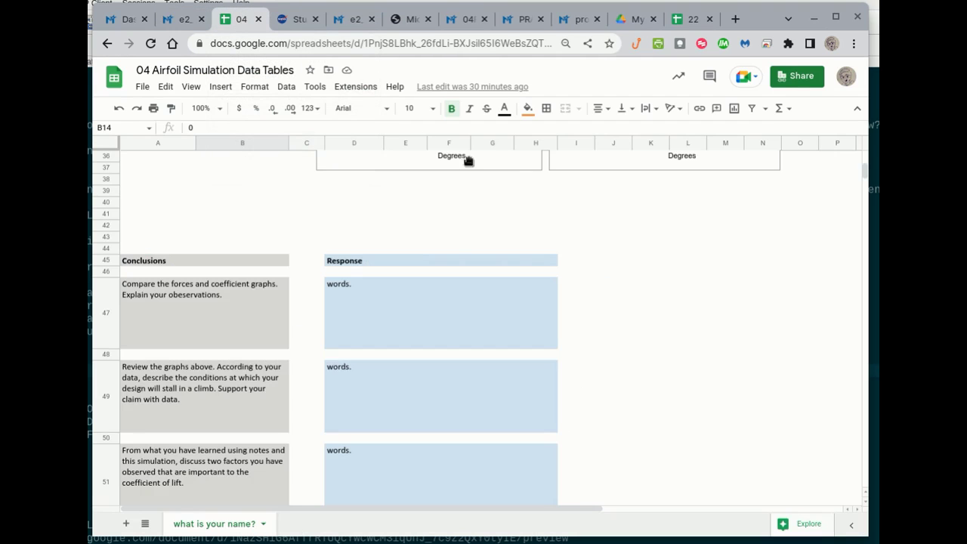
pyautogui.scroll(10, 354, 304)
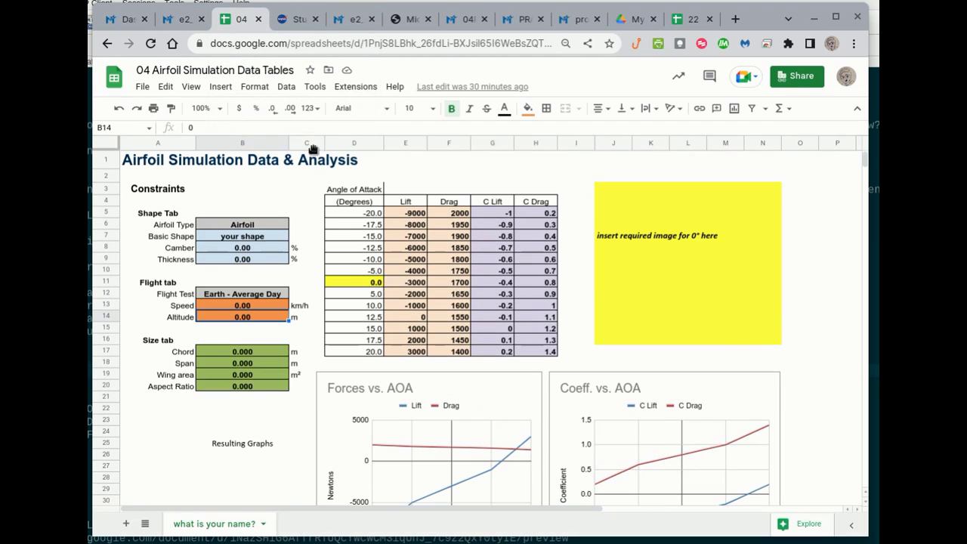
pyautogui.click(293, 19)
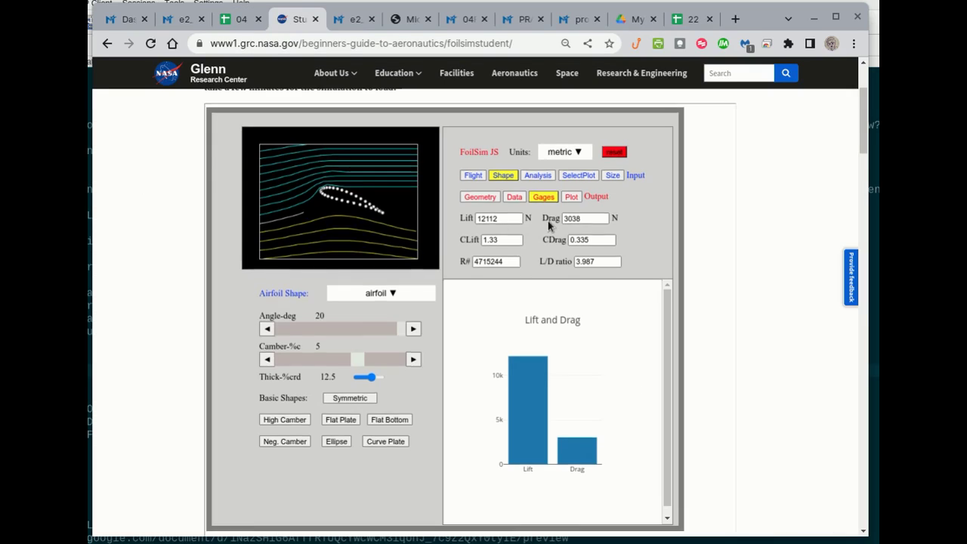
pyautogui.scroll(2, 546, 226)
pyautogui.scroll(-1, 453, 317)
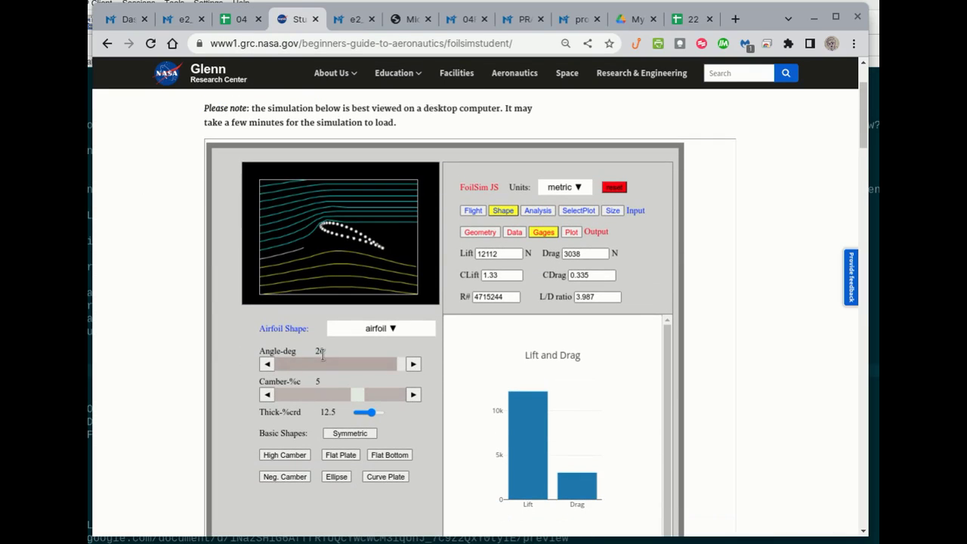
pyautogui.moveTo(390, 364); pyautogui.dragTo(334, 366)
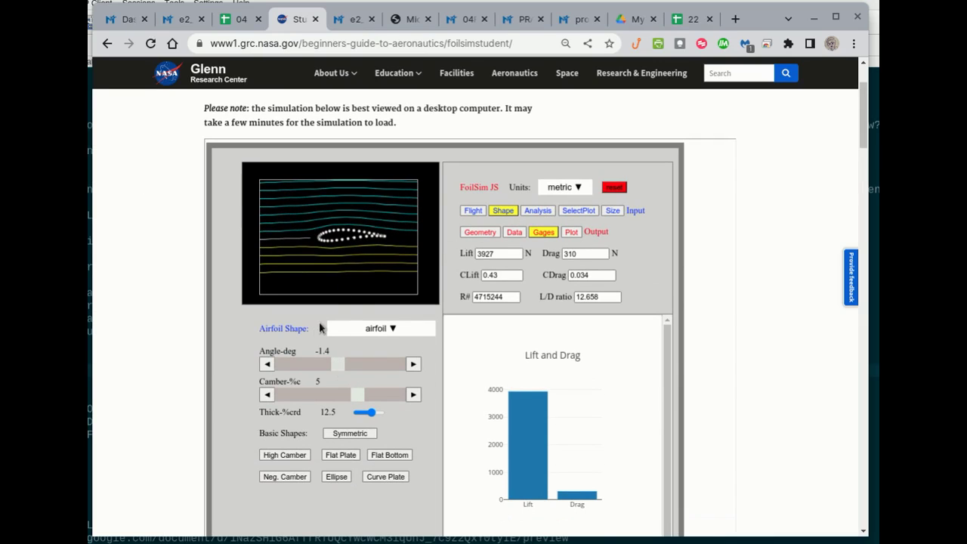
pyautogui.moveTo(336, 366); pyautogui.dragTo(408, 373)
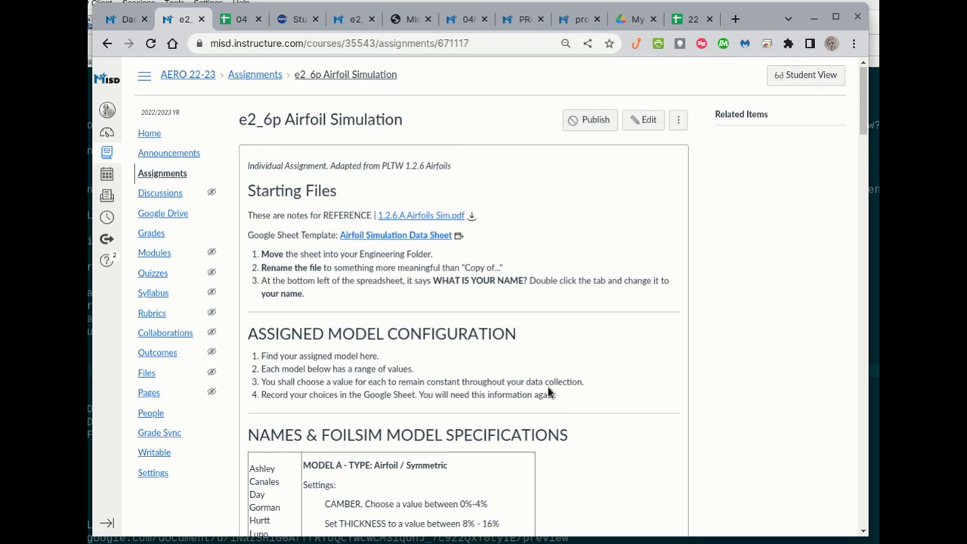
# - Check the model specifications in the Canvas assignment and apply the High Camber basic shape to the airfoil in FoilSim
pyautogui.scroll(-5, 547, 391)
pyautogui.scroll(-2, 547, 391)
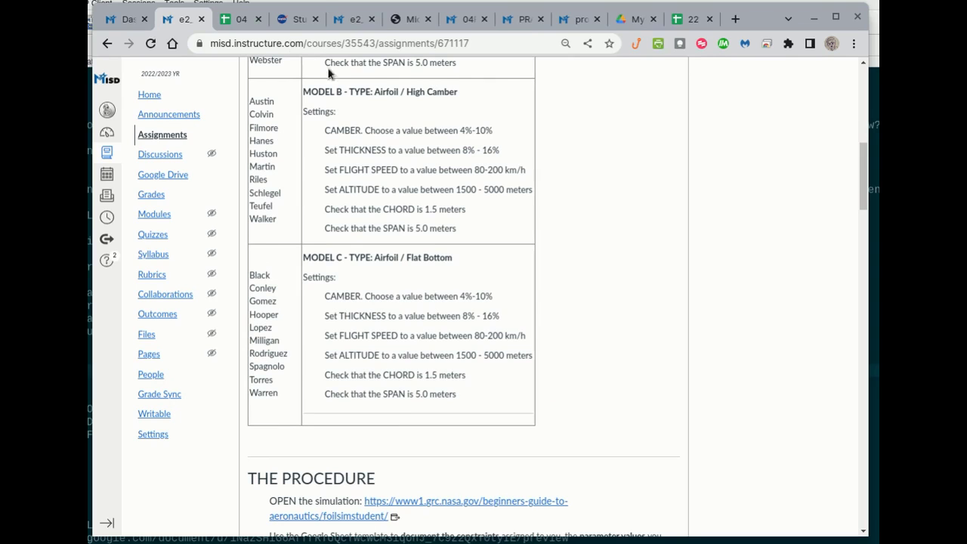
pyautogui.click(295, 18)
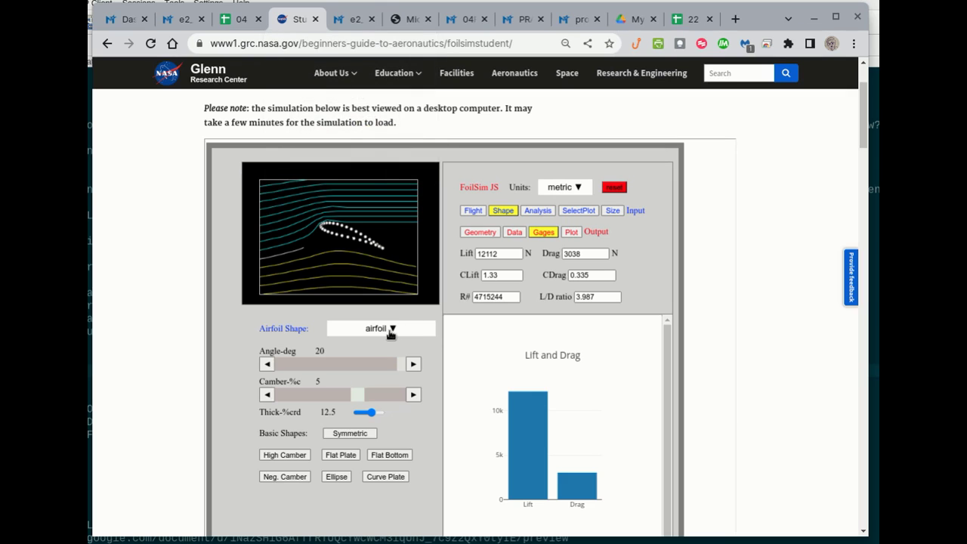
pyautogui.click(274, 456)
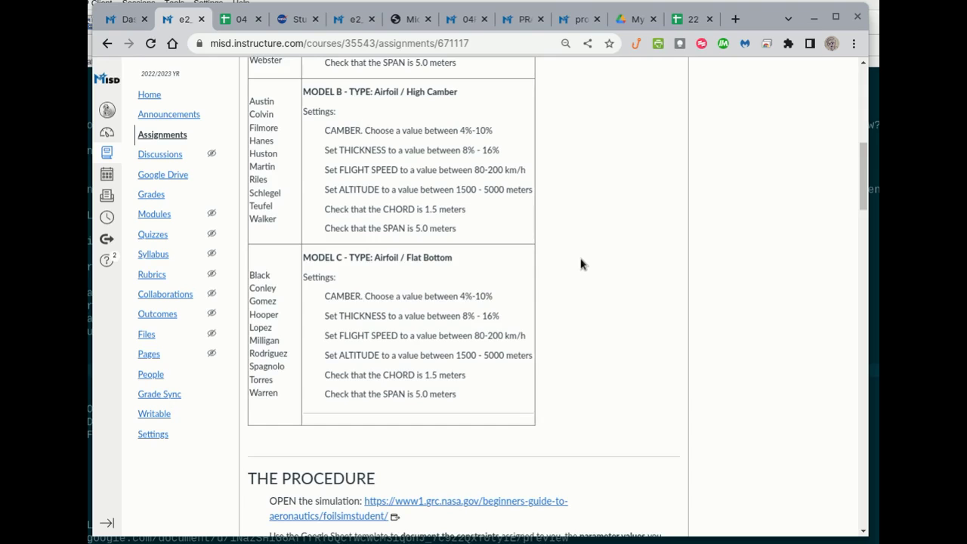
# - Read the Canvas assignment's procedure, airfoil design steps and data collection instructions, including the screenshot requirement for 0° angle of attack
pyautogui.scroll(-4, 580, 262)
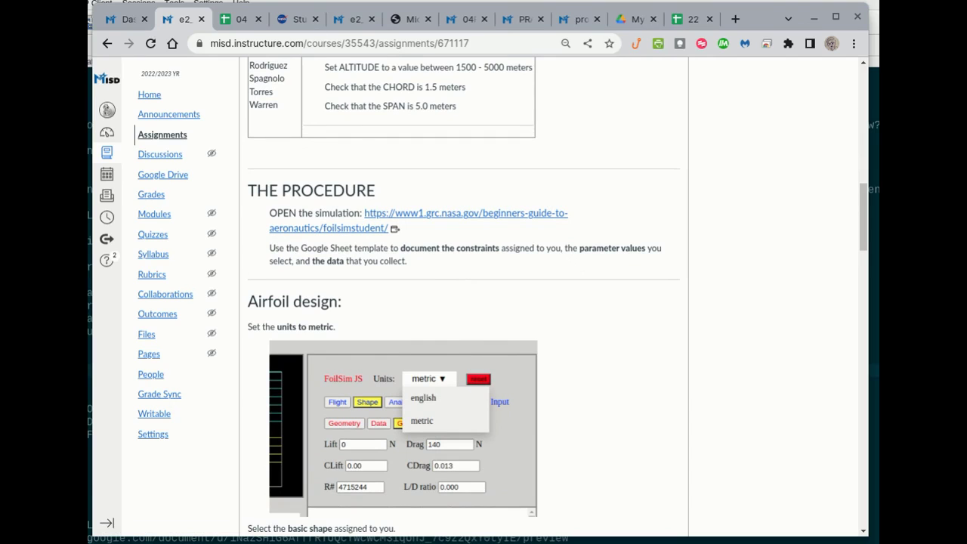
pyautogui.click(241, 19)
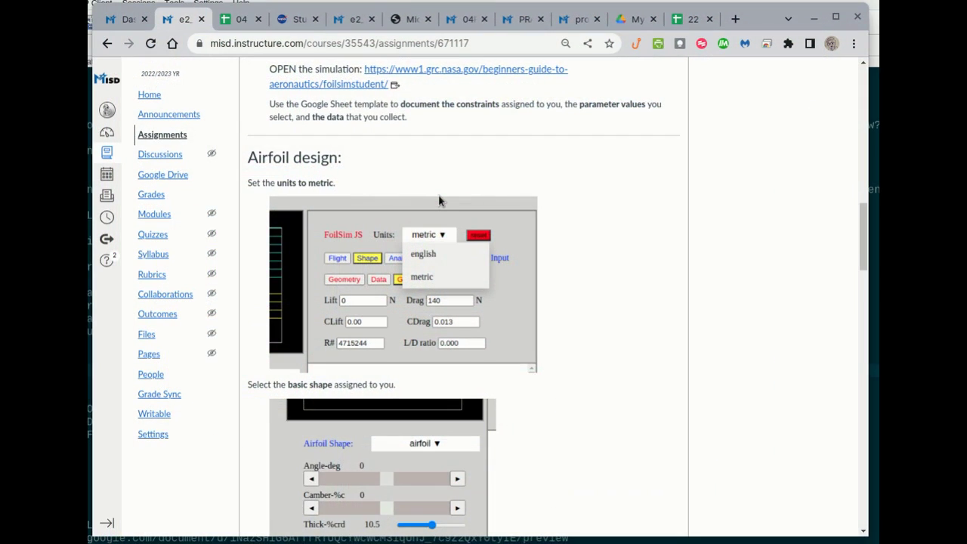
pyautogui.scroll(-1, 445, 211)
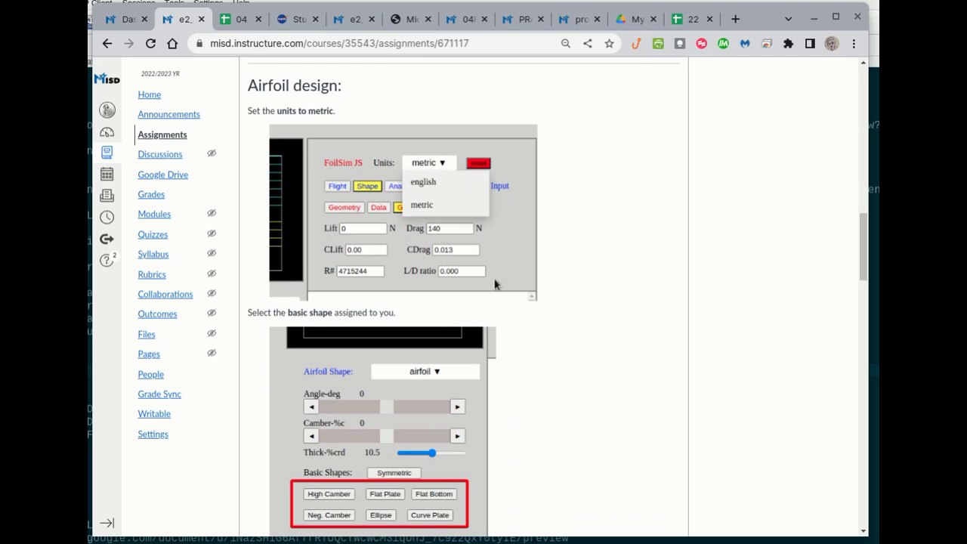
pyautogui.scroll(-3, 547, 323)
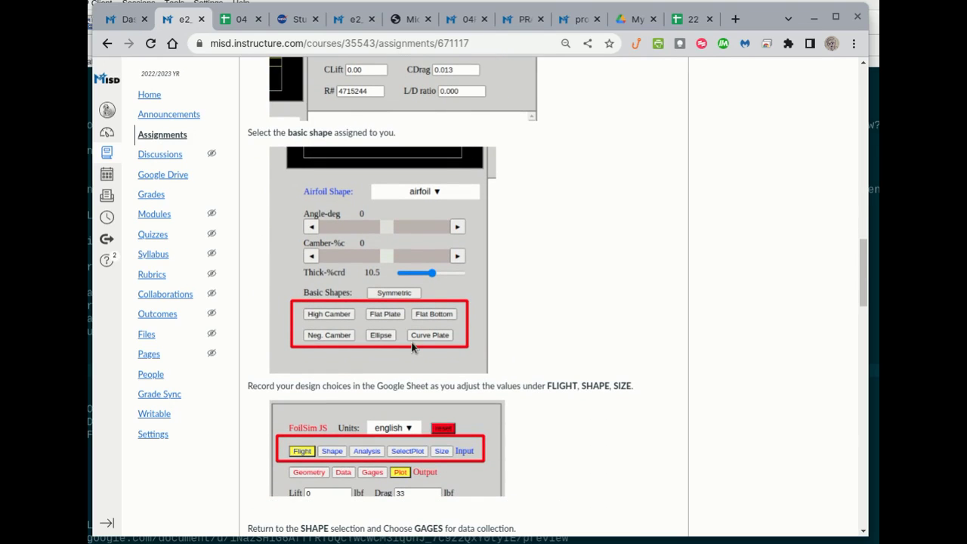
pyautogui.scroll(-1, 540, 348)
pyautogui.scroll(-2, 540, 349)
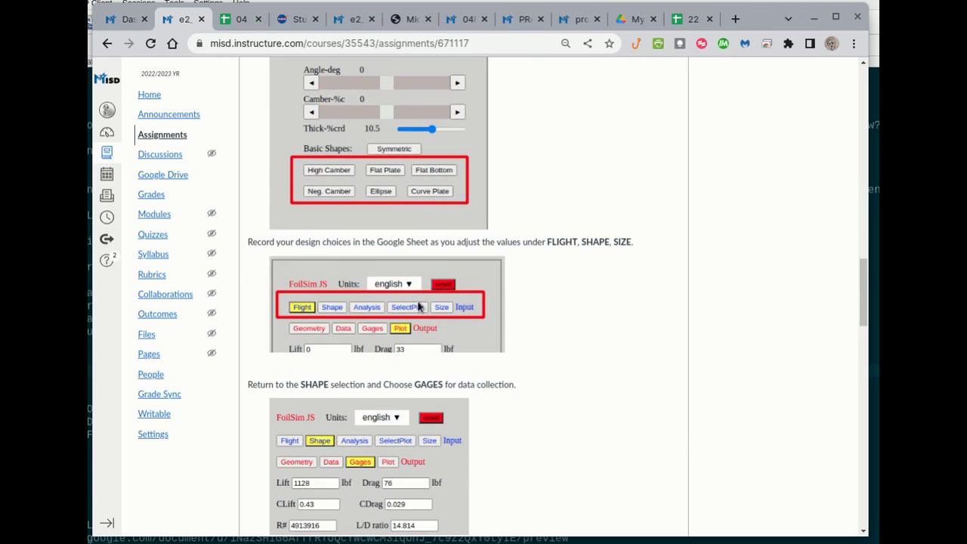
pyautogui.scroll(-2, 538, 306)
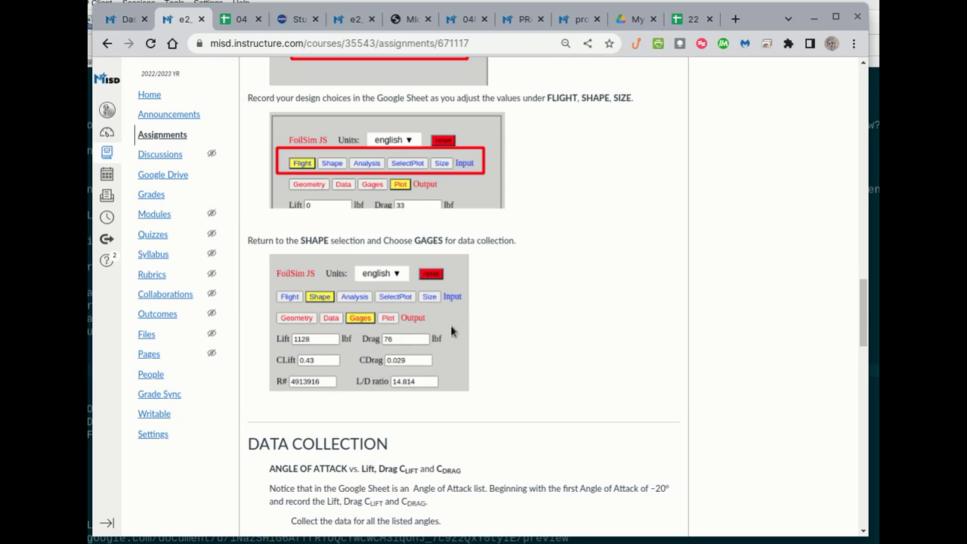
pyautogui.scroll(-5, 520, 323)
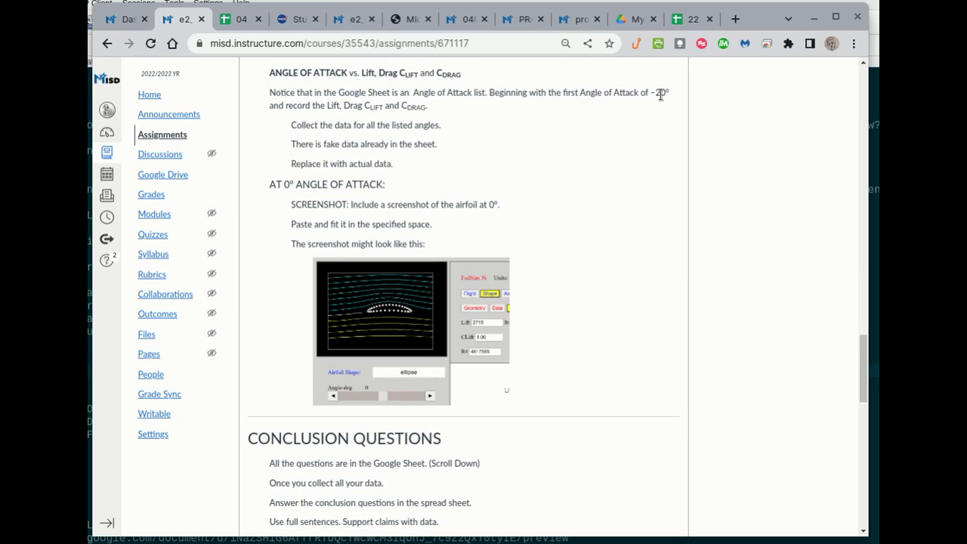
# - Review the Google Sheet's angle of attack table, image area, graphs and conclusion questions, comparing the data columns with the FoilSim outputs
pyautogui.click(226, 23)
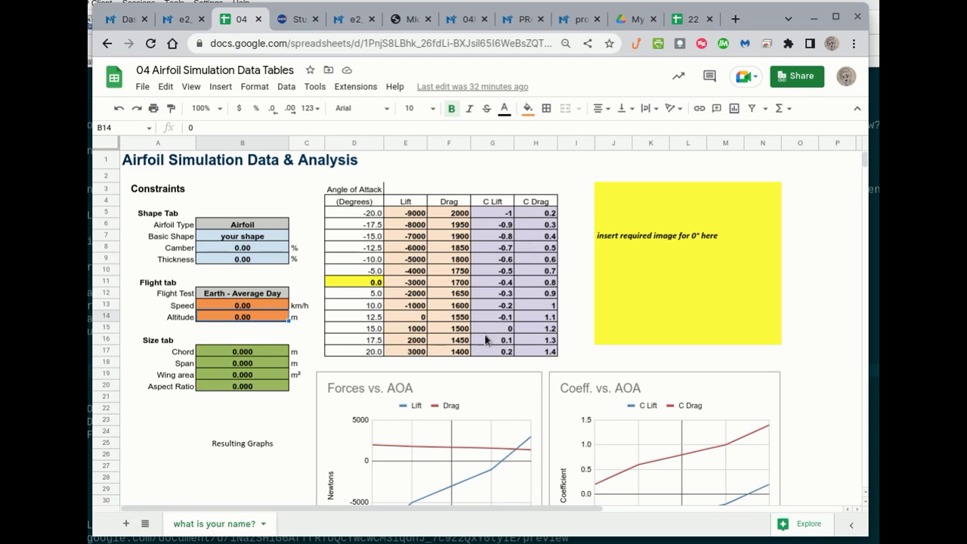
pyautogui.scroll(-2, 519, 348)
pyautogui.scroll(1, 519, 349)
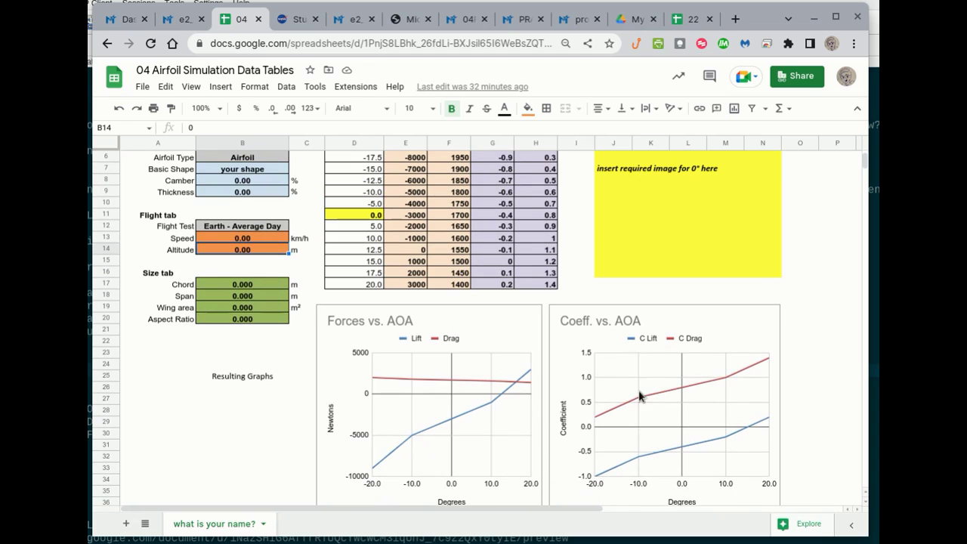
pyautogui.scroll(2, 658, 278)
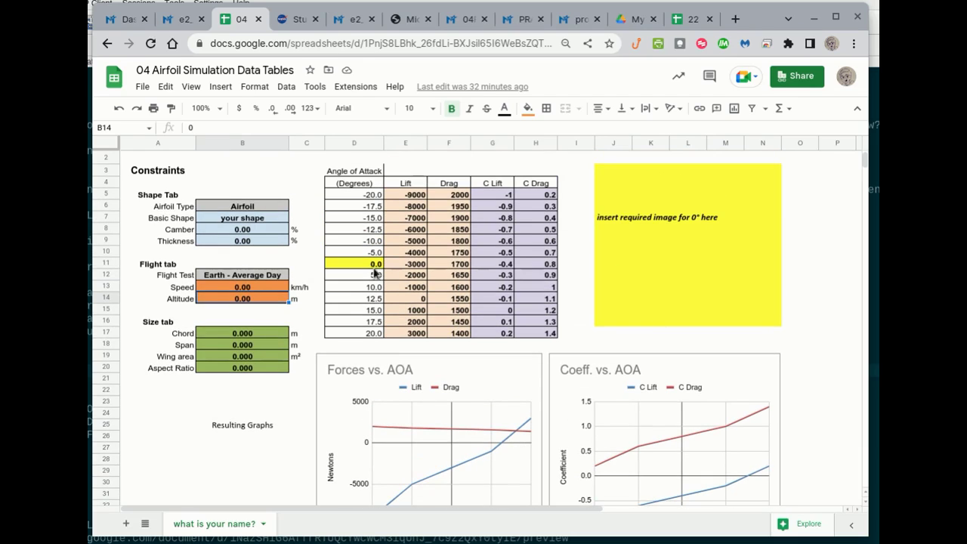
pyautogui.click(295, 19)
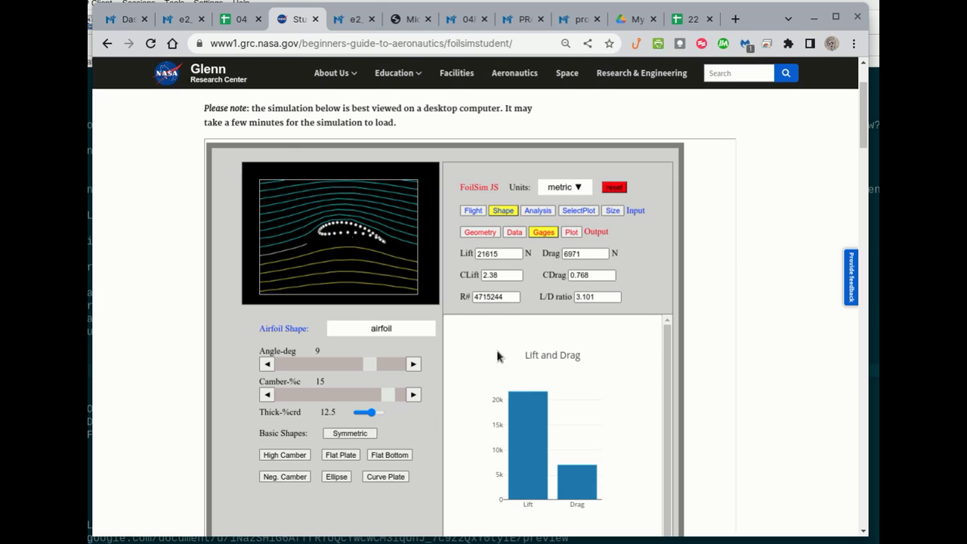
pyautogui.click(234, 19)
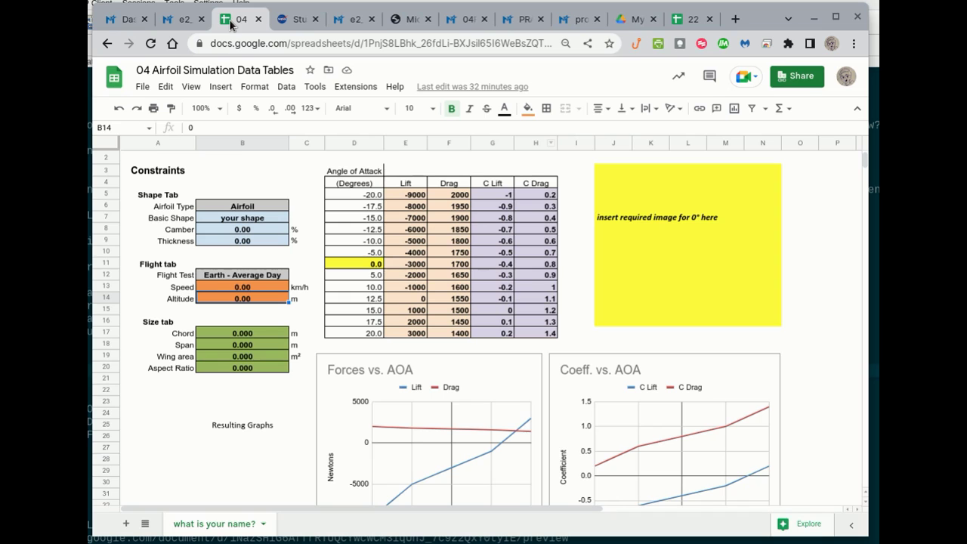
pyautogui.scroll(-3, 674, 248)
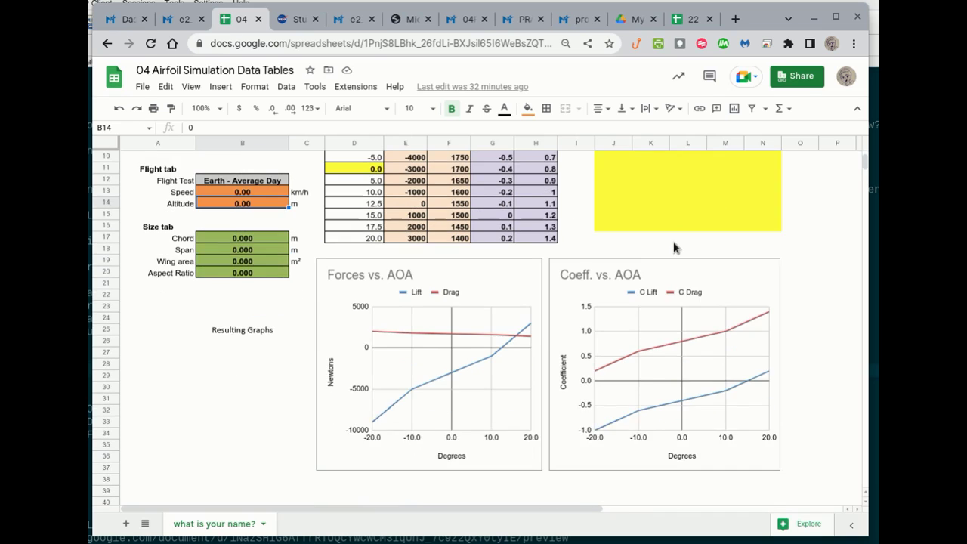
pyautogui.scroll(-3, 673, 247)
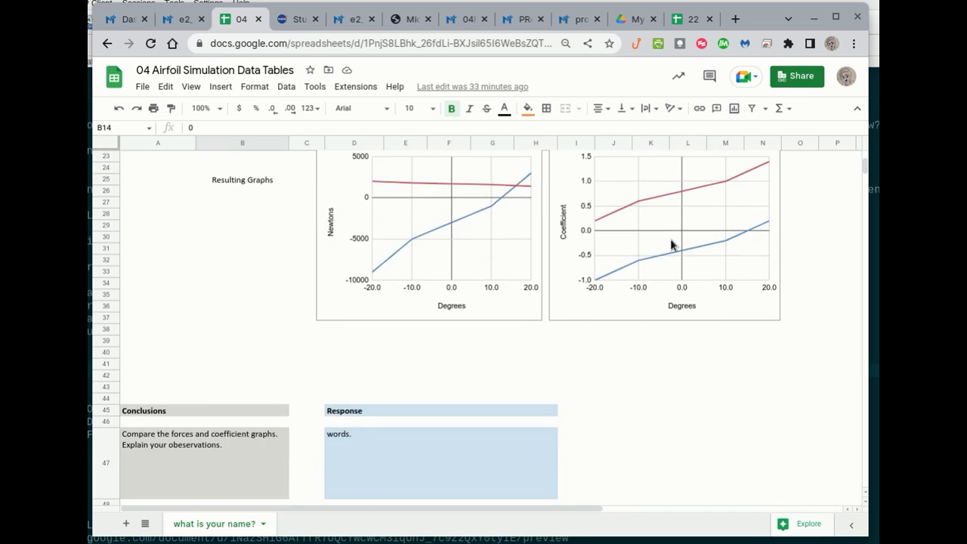
pyautogui.scroll(-5, 665, 244)
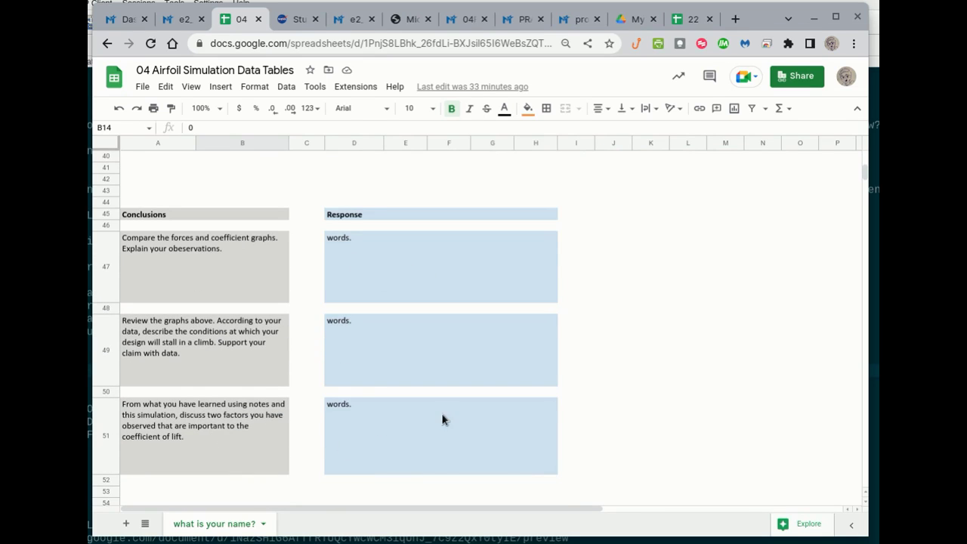
# - Read the Canvas assignment's submission instructions, examining the PDF export settings for orientation, scale, and headers and footers
pyautogui.click(185, 18)
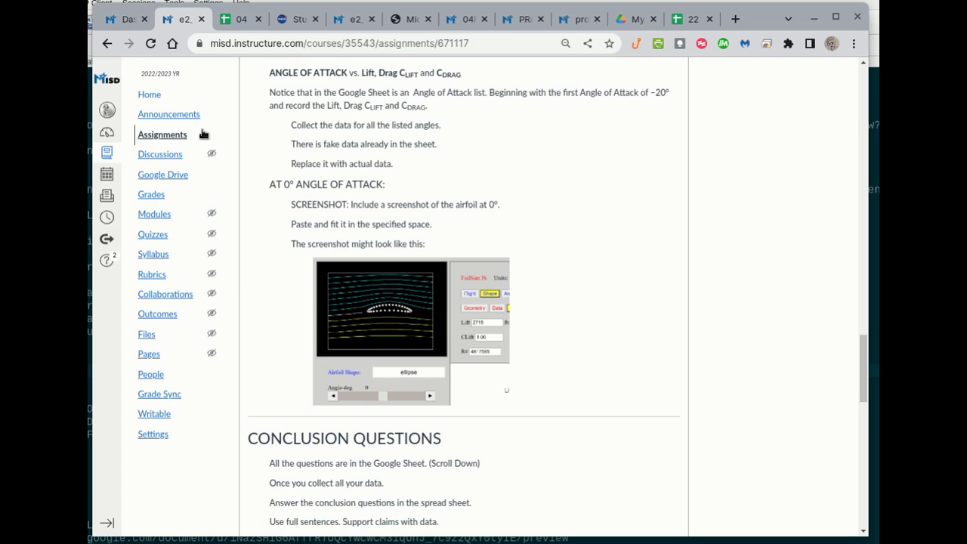
pyautogui.scroll(-6, 529, 304)
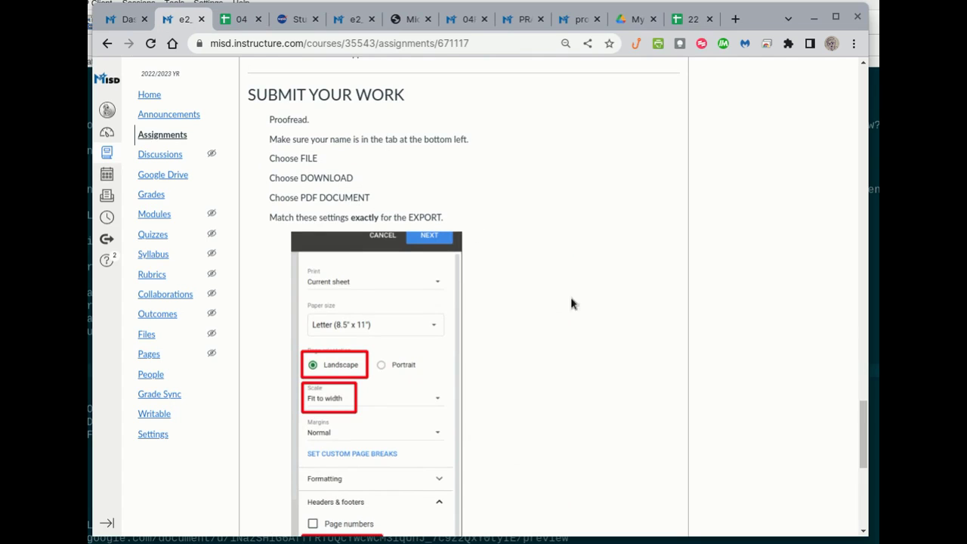
pyautogui.scroll(-2, 574, 318)
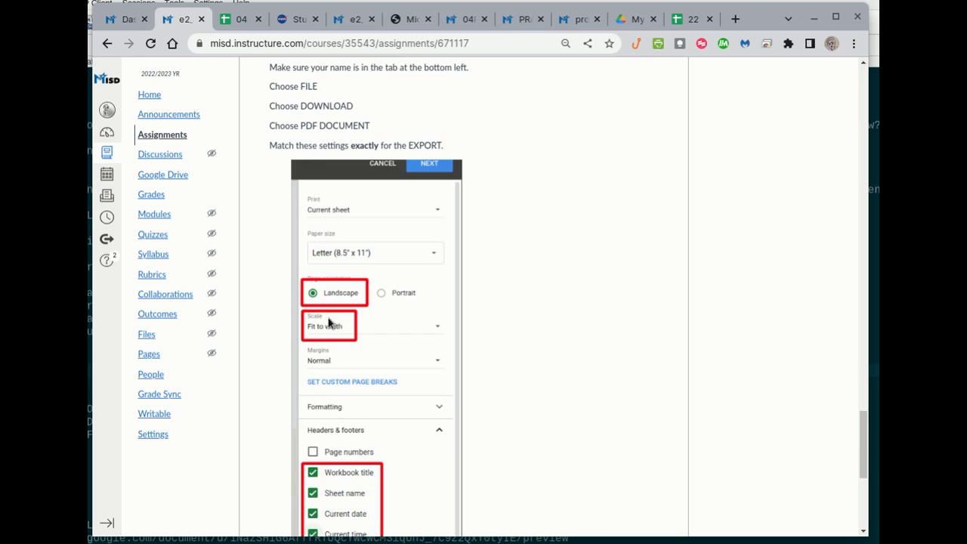
pyautogui.scroll(-3, 509, 353)
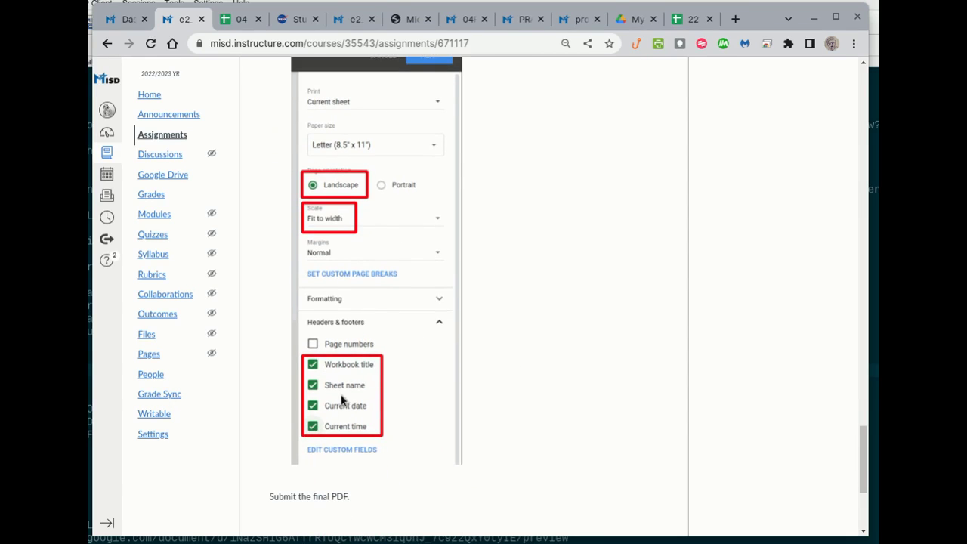
pyautogui.scroll(-3, 544, 378)
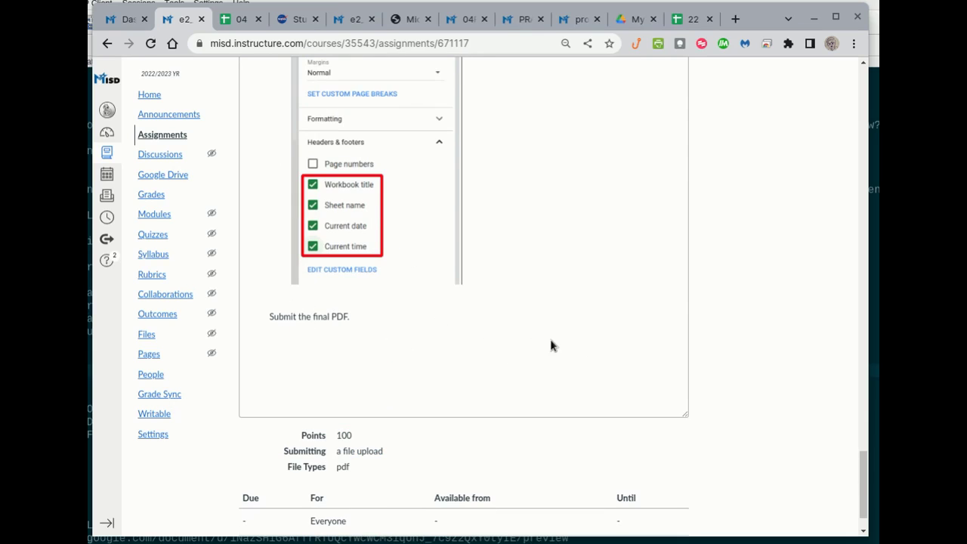
pyautogui.scroll(4, 551, 345)
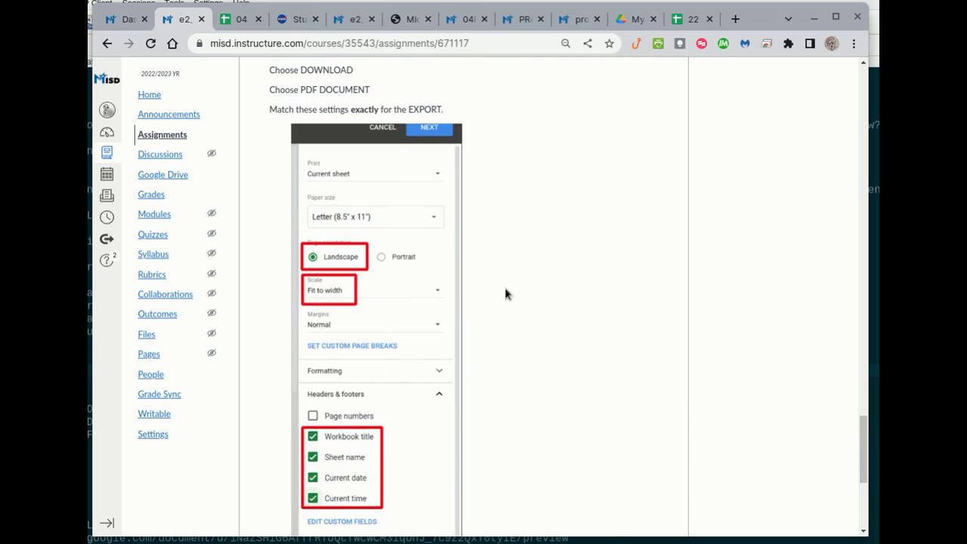